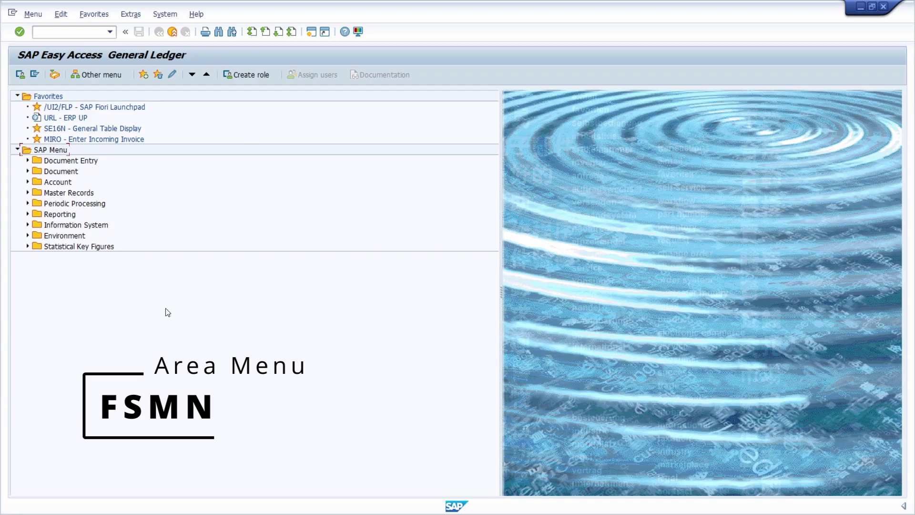
Step: Launch FB50 Enter G/L Account Document for company code 1010 from FSMN's Document Entry folder
click(70, 33)
text(SMN)
key(Return)
click(27, 160)
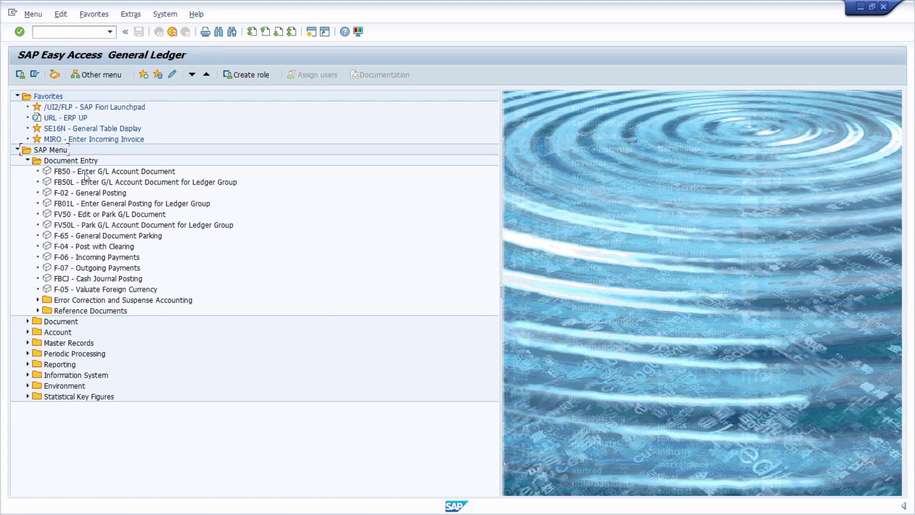
click(110, 173)
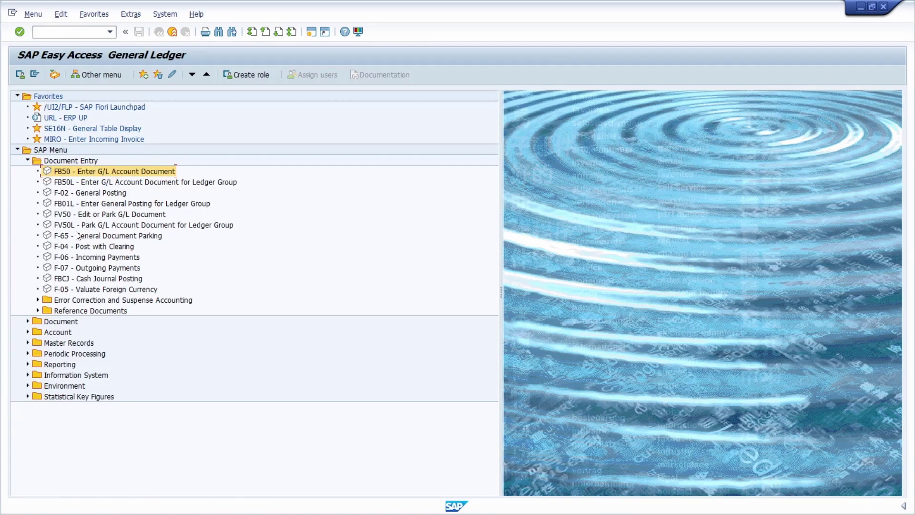
double_click(75, 176)
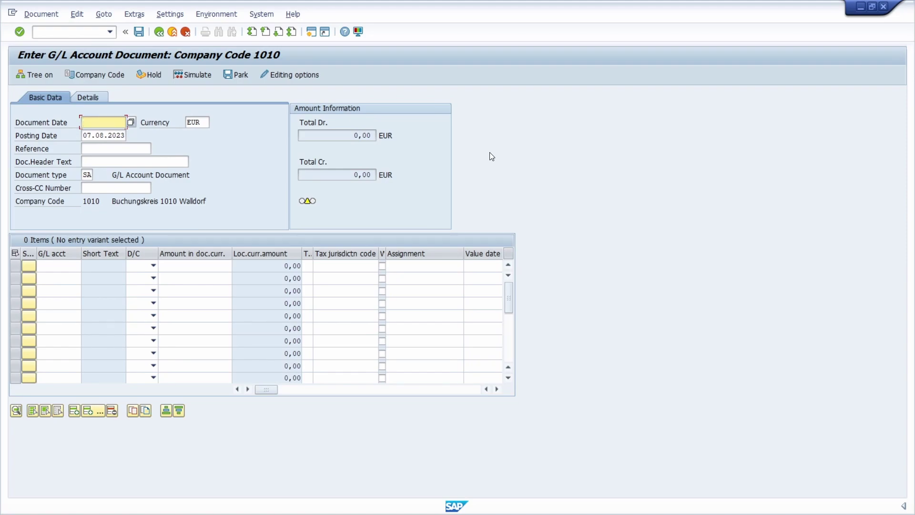
Step: Discard the unsaved FB50 entry and cancel Extras > Settings without changes
click(158, 33)
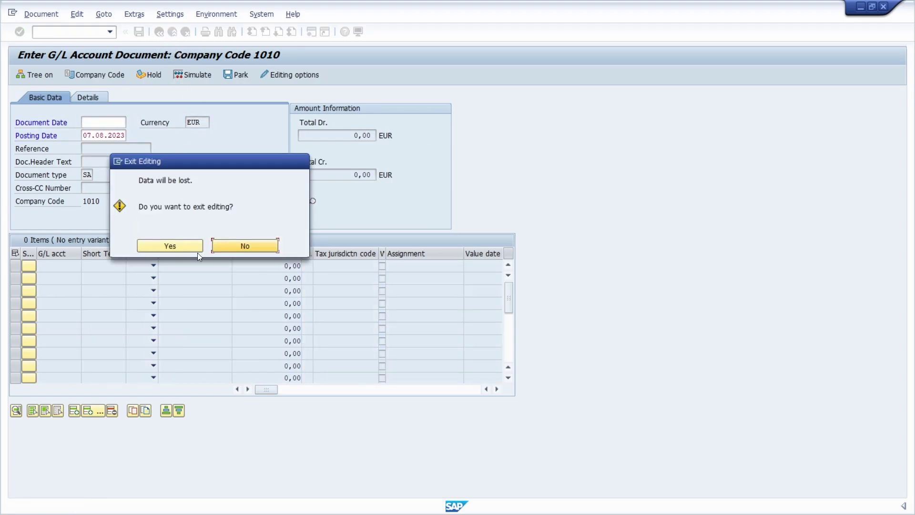
click(187, 246)
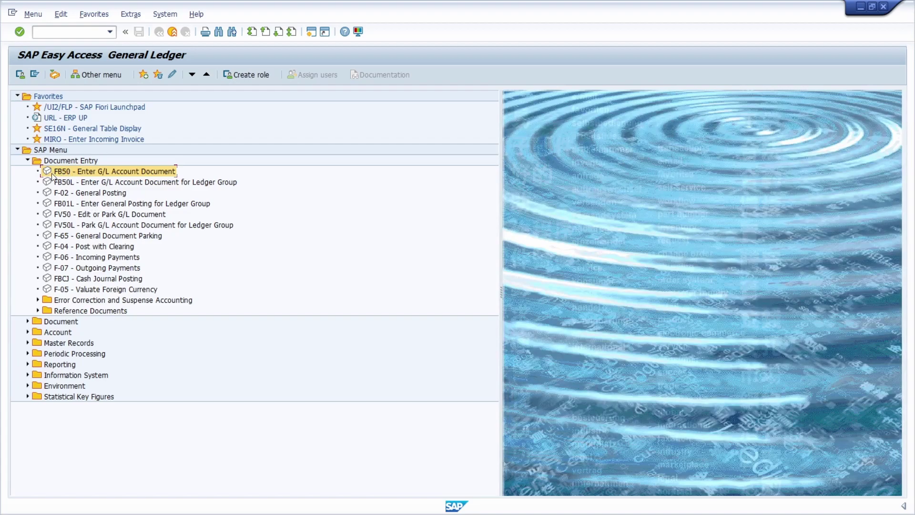
click(130, 15)
click(146, 83)
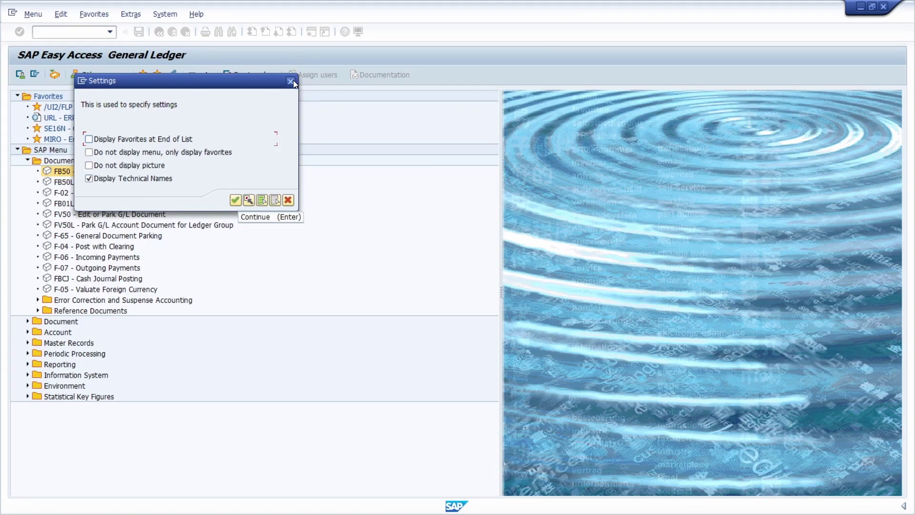
click(236, 201)
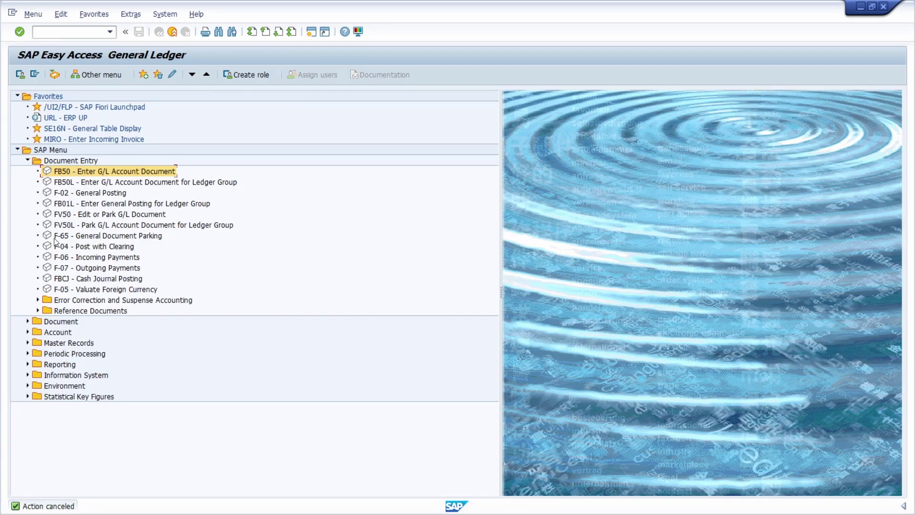
Step: Expand the Document folder, then save FSMN as the SU3 Defaults start menu
click(27, 160)
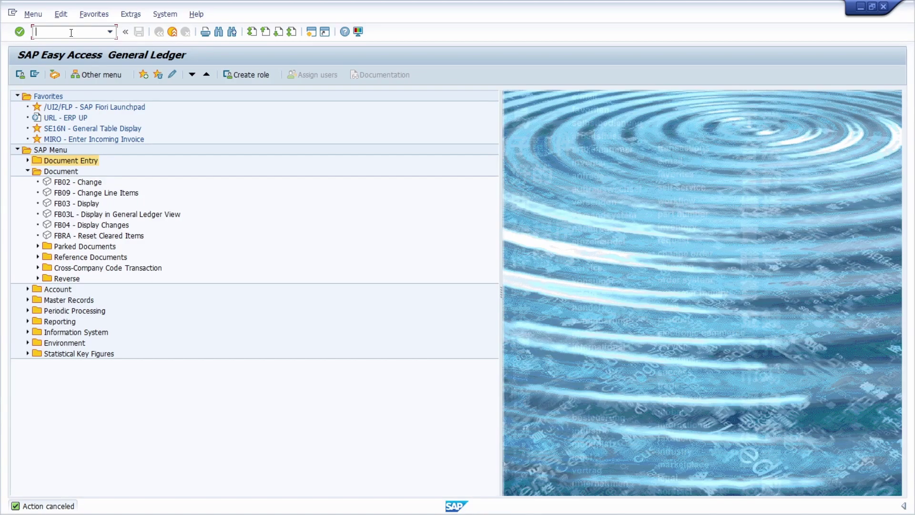
text(su3)
key(Return)
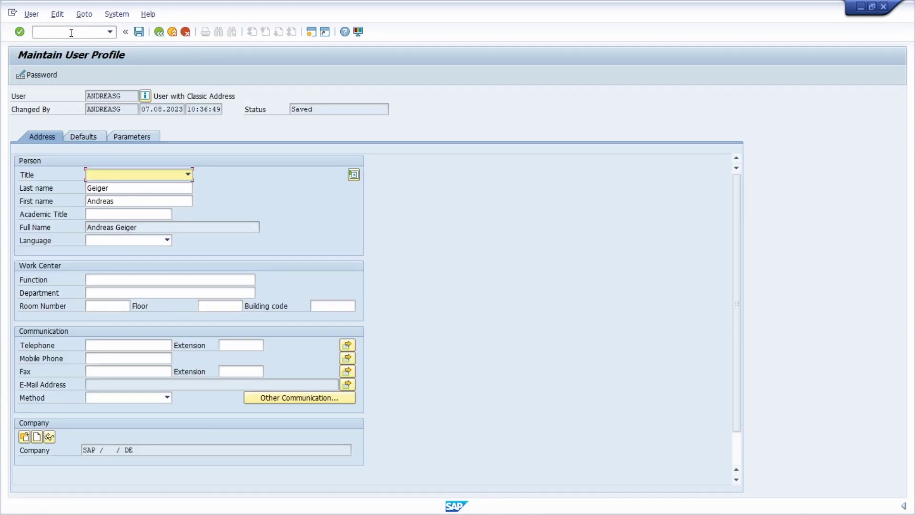
click(116, 14)
mouse_move(134, 55)
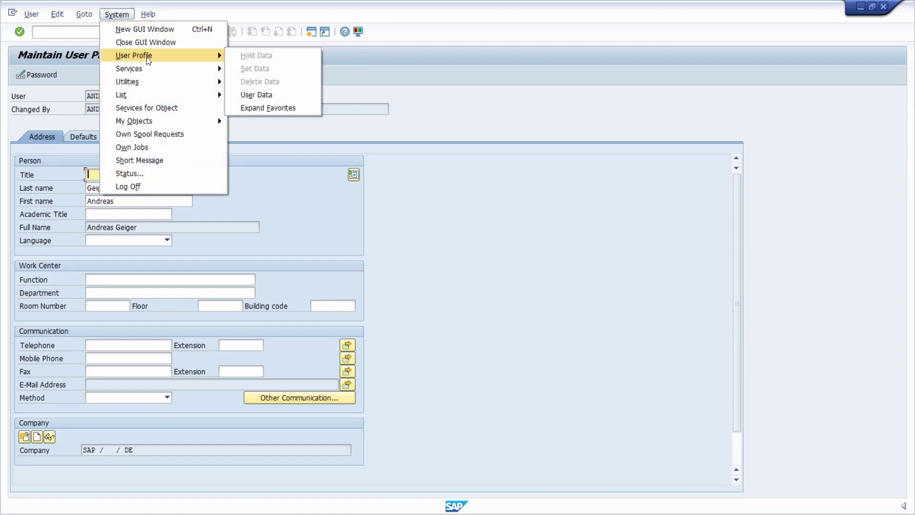
click(350, 122)
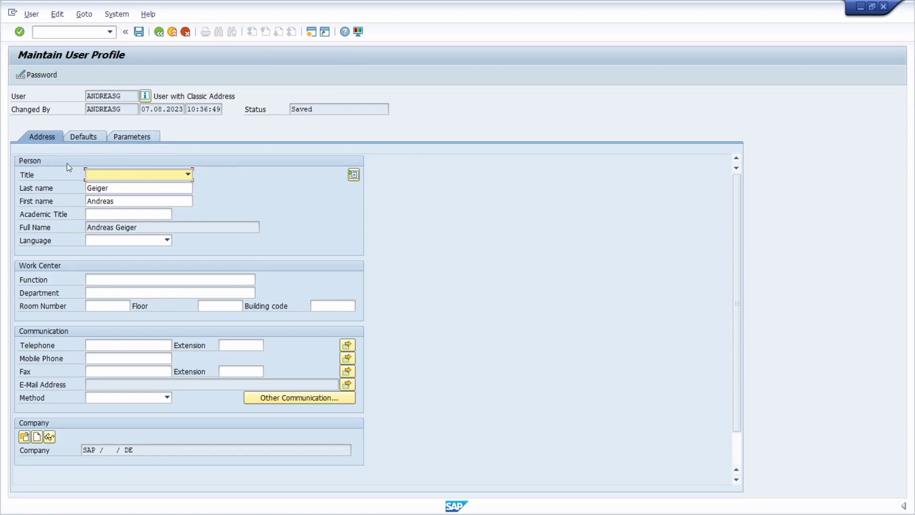
click(79, 136)
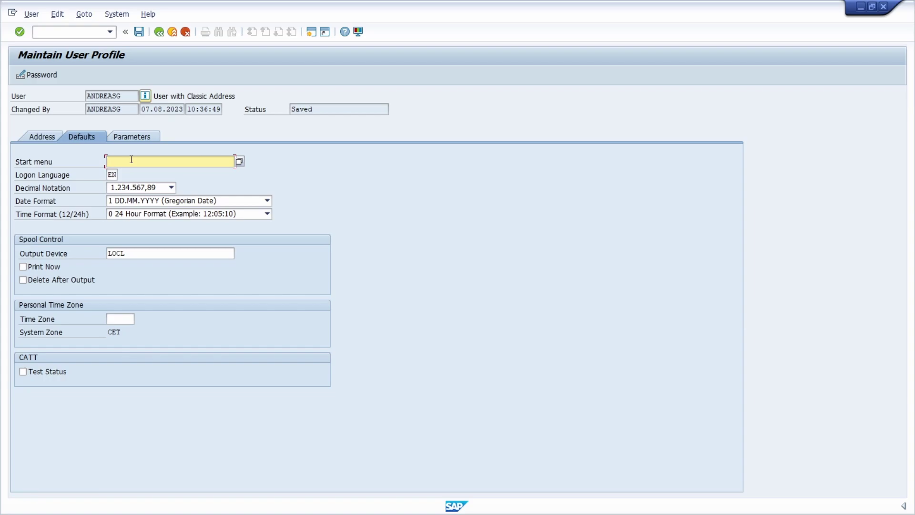
text(FSMN)
click(137, 33)
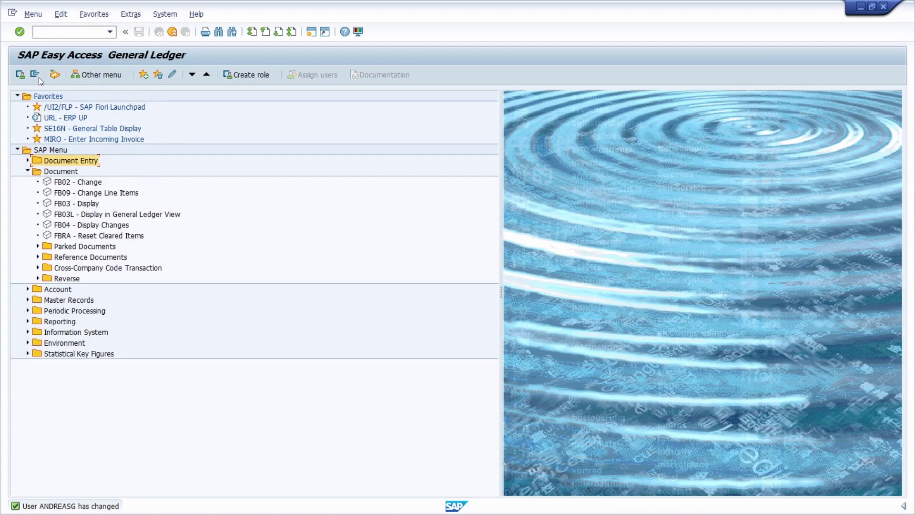
Step: Open FAGLINFOSYSTEM, check the Financial Statement and Account Balances folders, and expand Line Items
click(37, 76)
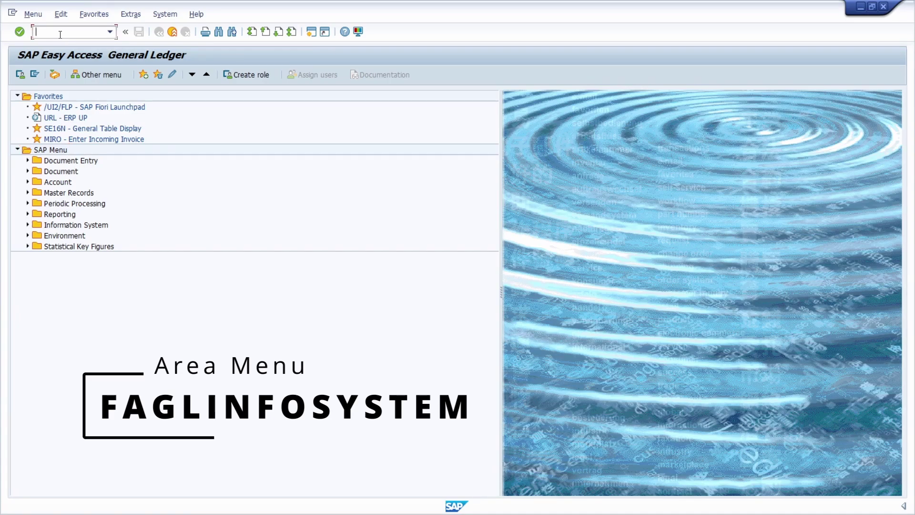
text(FA)
text(GLINFOSYSTEM)
key(Return)
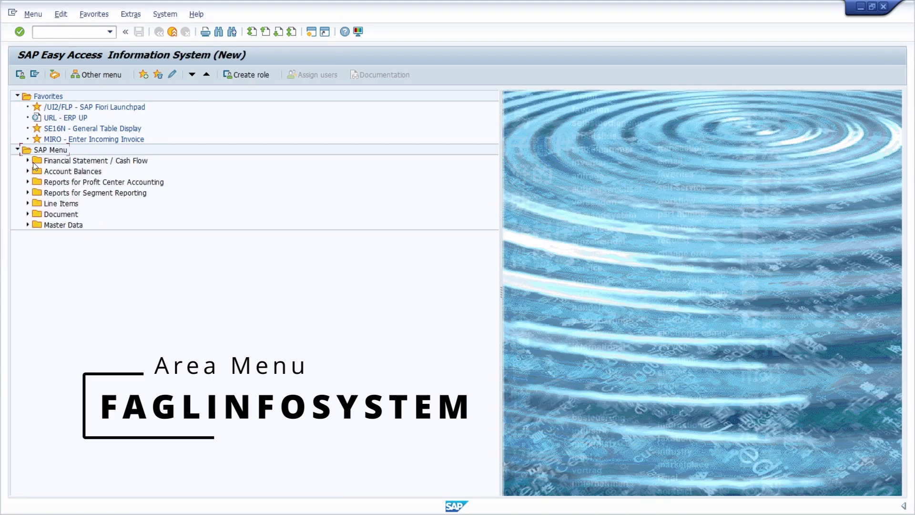
click(28, 161)
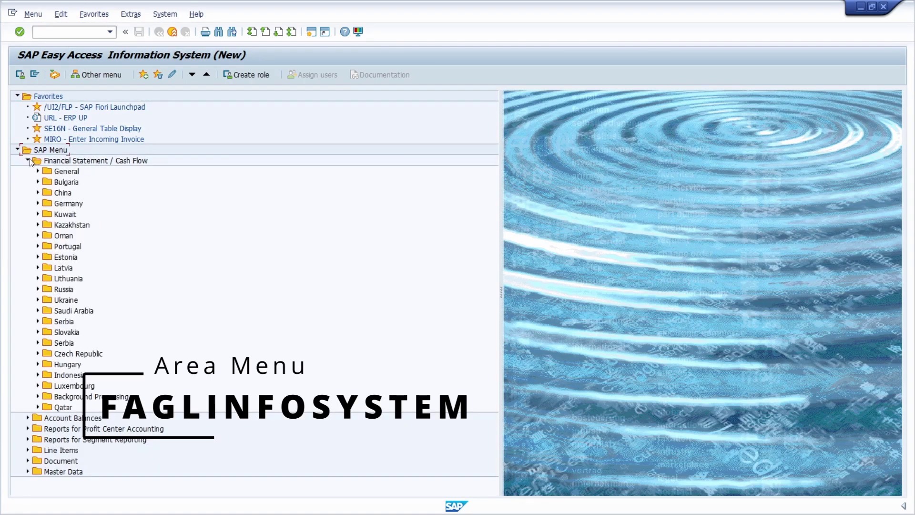
click(28, 162)
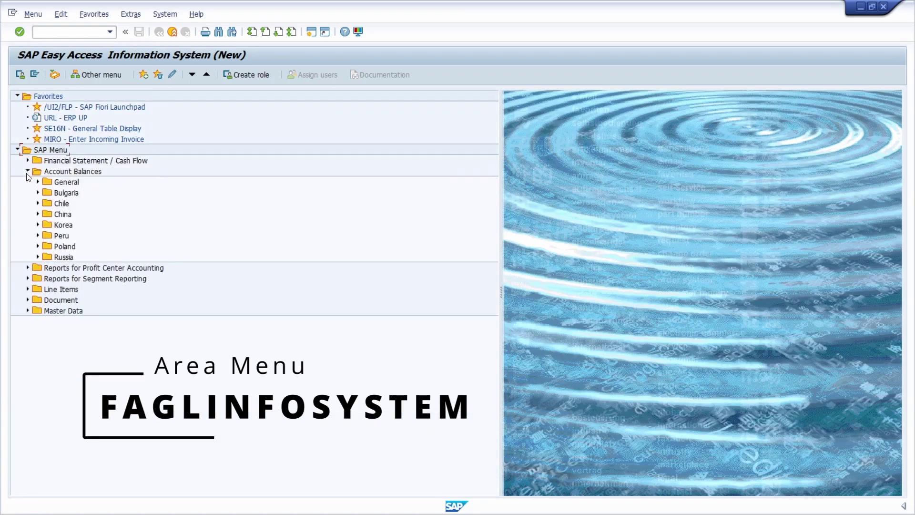
click(28, 171)
click(28, 204)
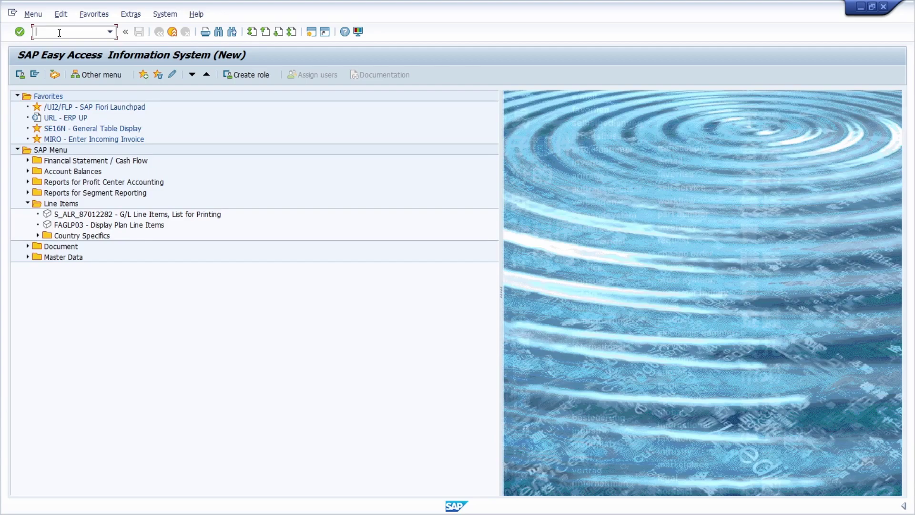
text(fs00)
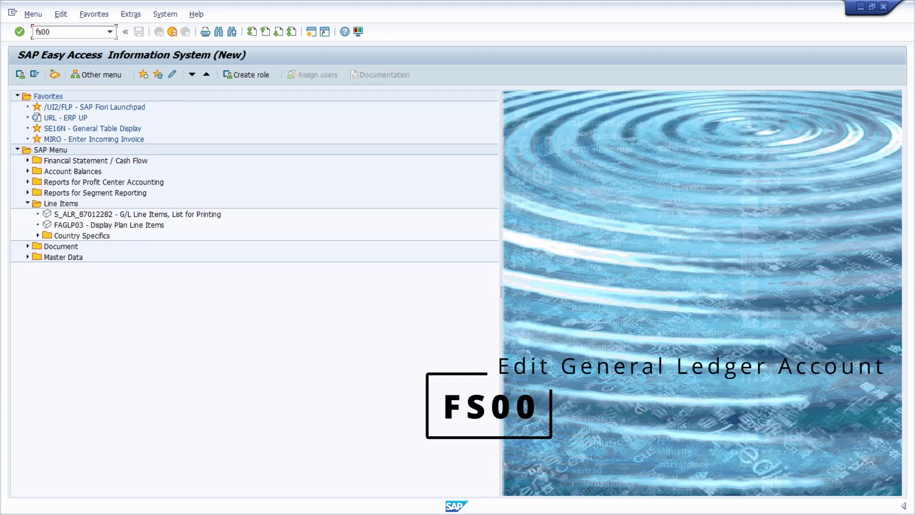
Step: Go through FS00 and FSS0, ending on FSP0 chart YCOA data for account 500000
key(Return)
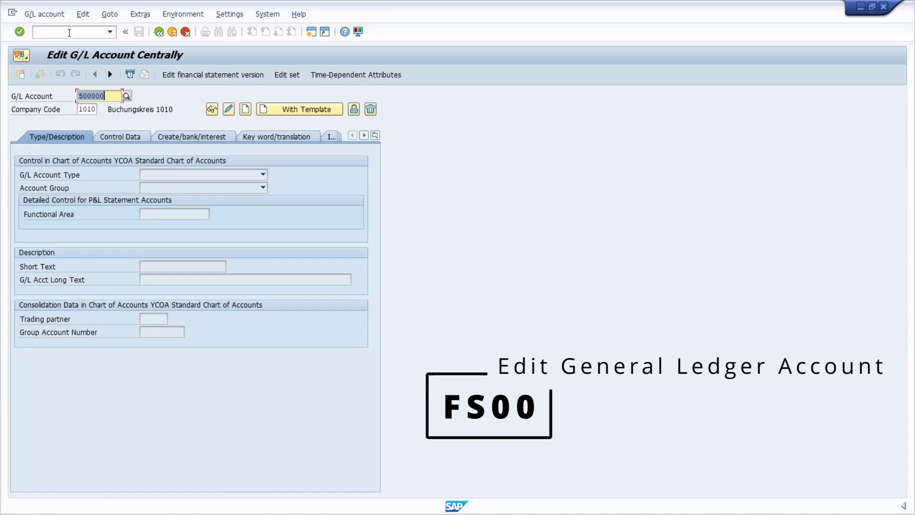
click(69, 33)
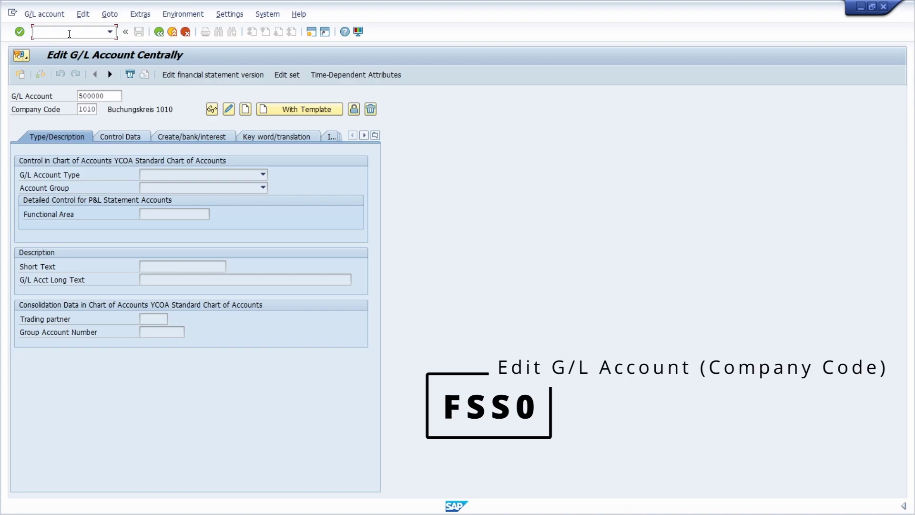
text(/)
text(fss0)
key(Return)
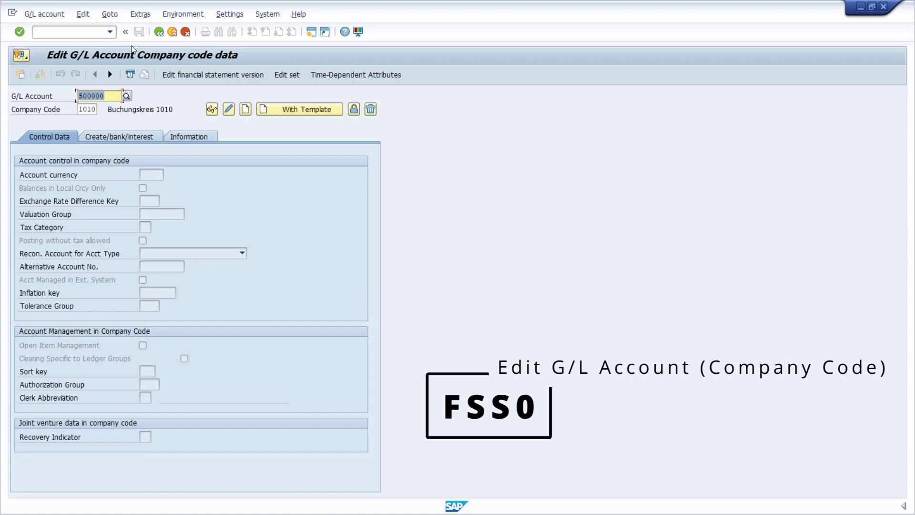
click(65, 36)
text(/)
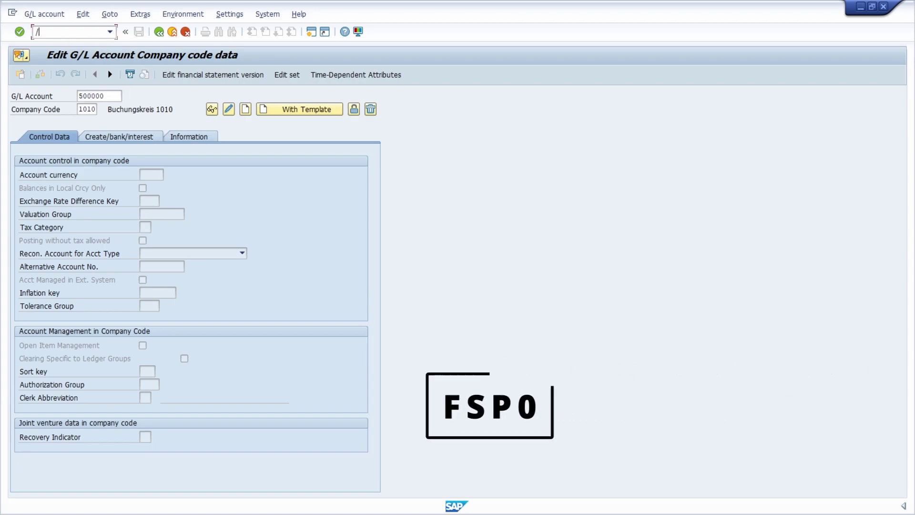
text(nfsp0)
key(Return)
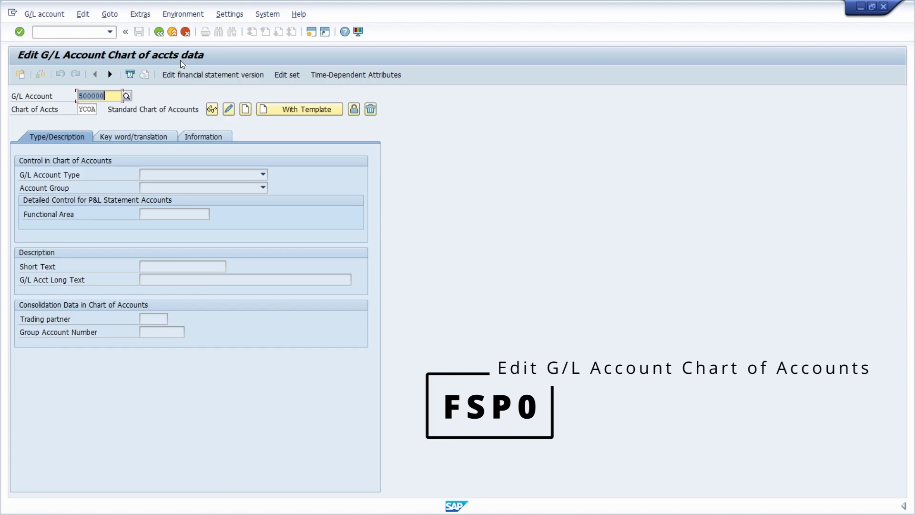
key(ctrl+slash)
text(/n)
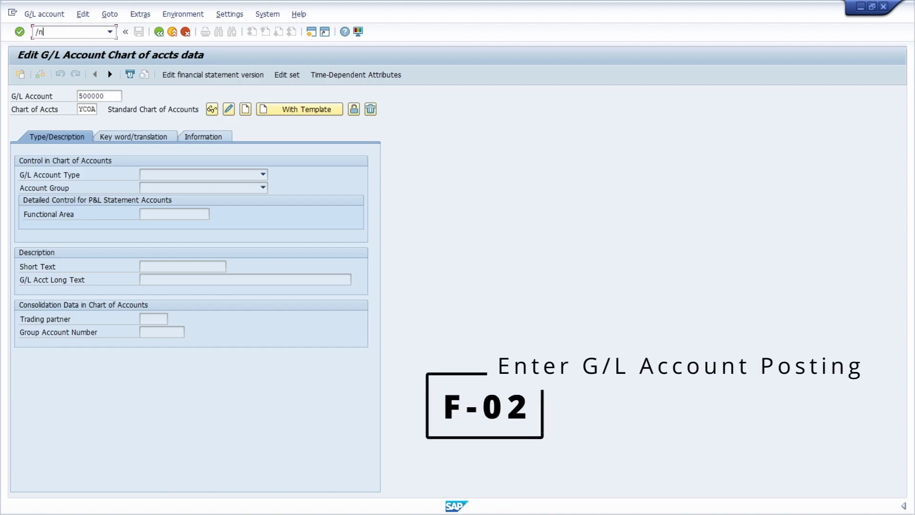
text(f-02)
Step: Pass through F-02, F-04 and F-07, ending on an empty FB50 screen for 1010
key(Return)
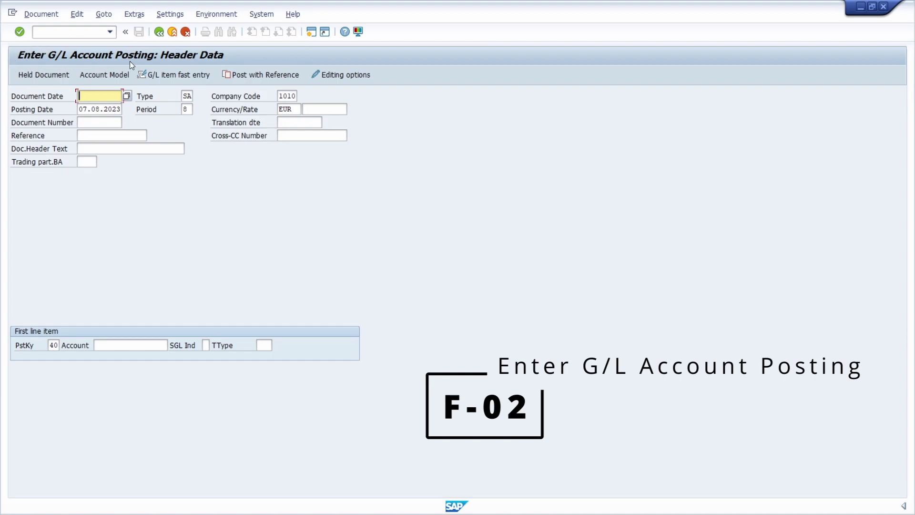
click(64, 33)
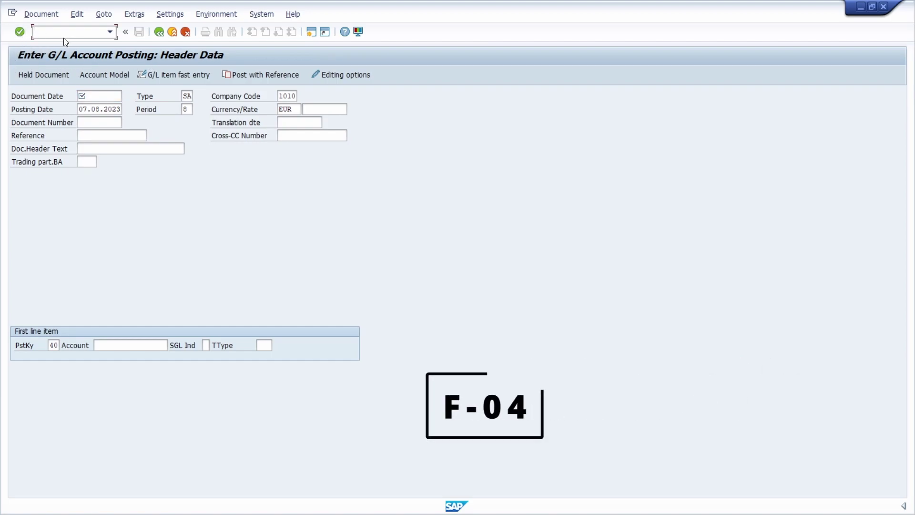
text(/nf-04)
key(Return)
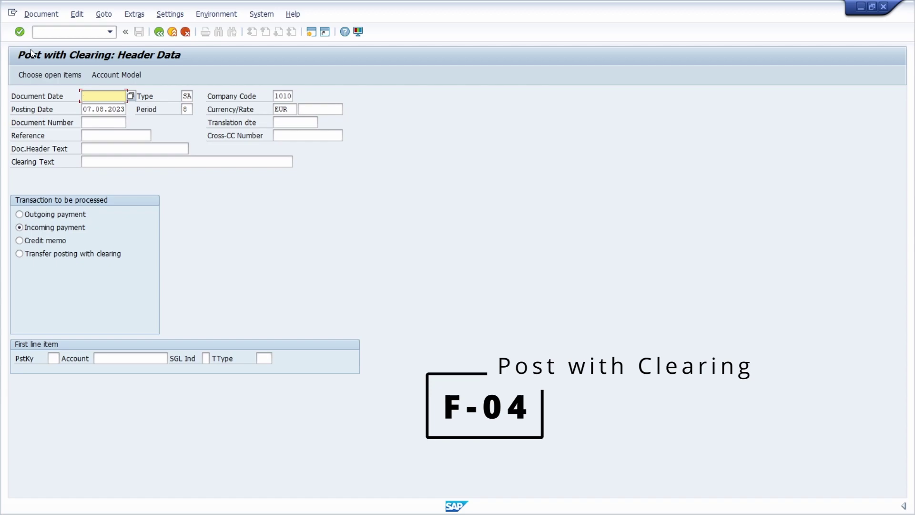
click(49, 35)
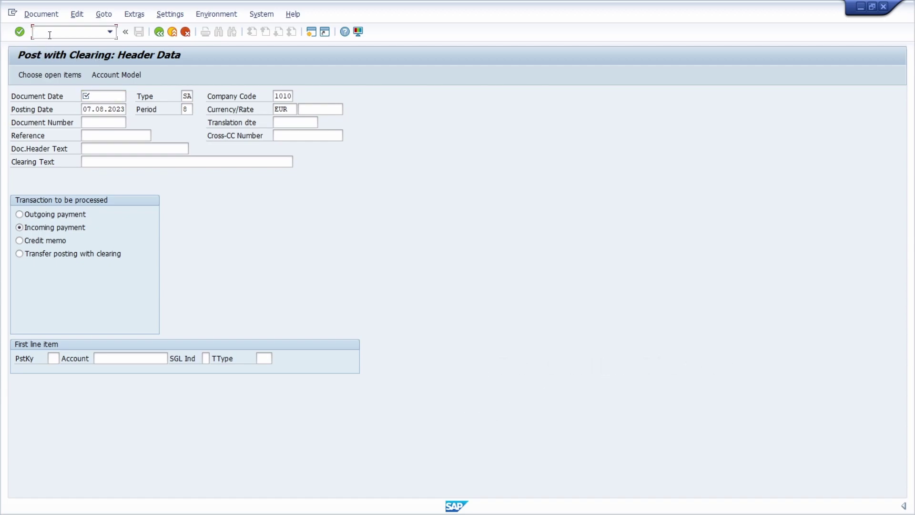
text(/nf-07)
key(Return)
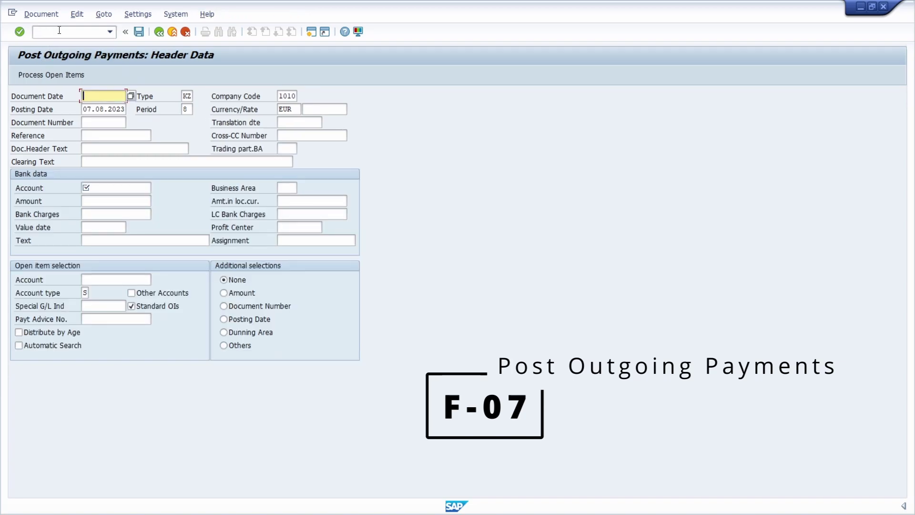
click(60, 31)
text(/n)
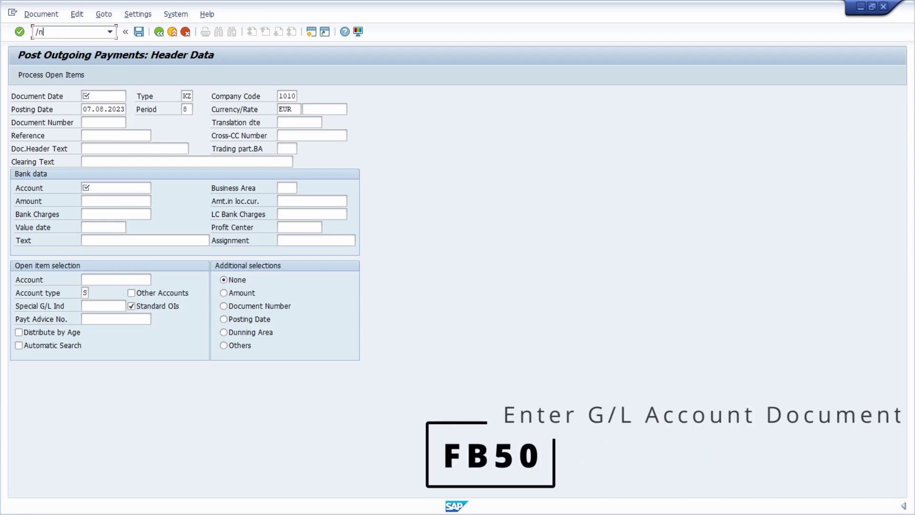
text(fb50)
key(Return)
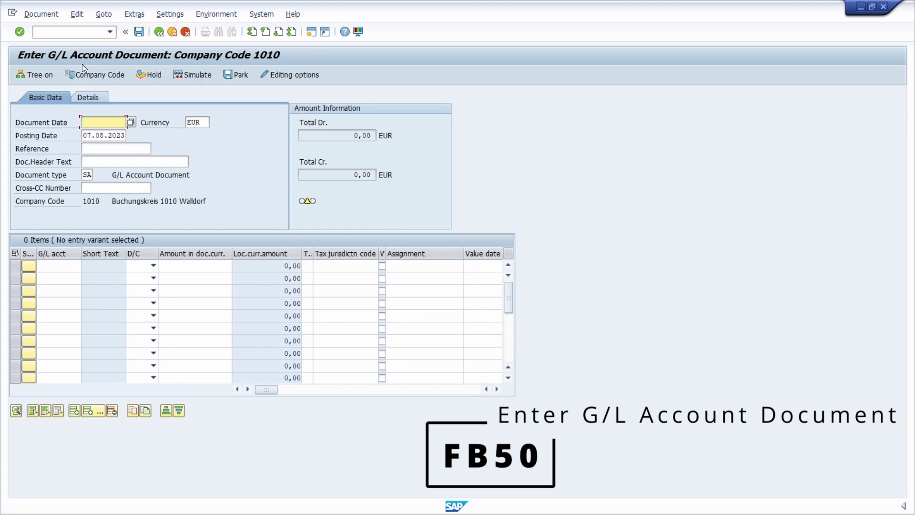
Step: Visit FB03 and FB02, then open FS10N balance display for company code 1010, ledger 0L
click(72, 33)
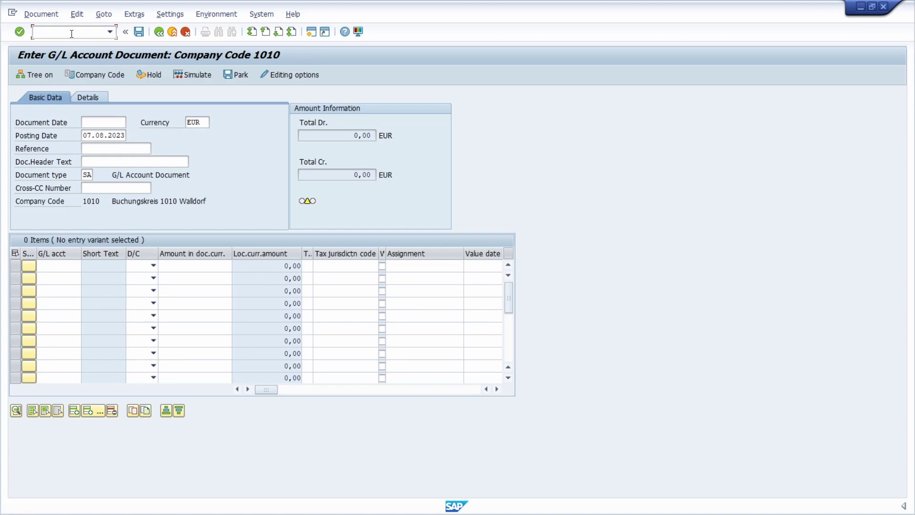
text(/nfb03)
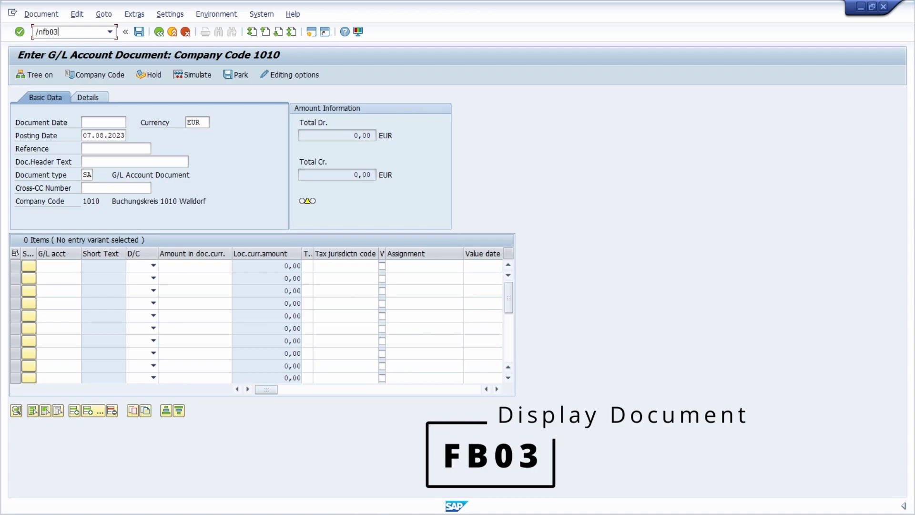
key(Return)
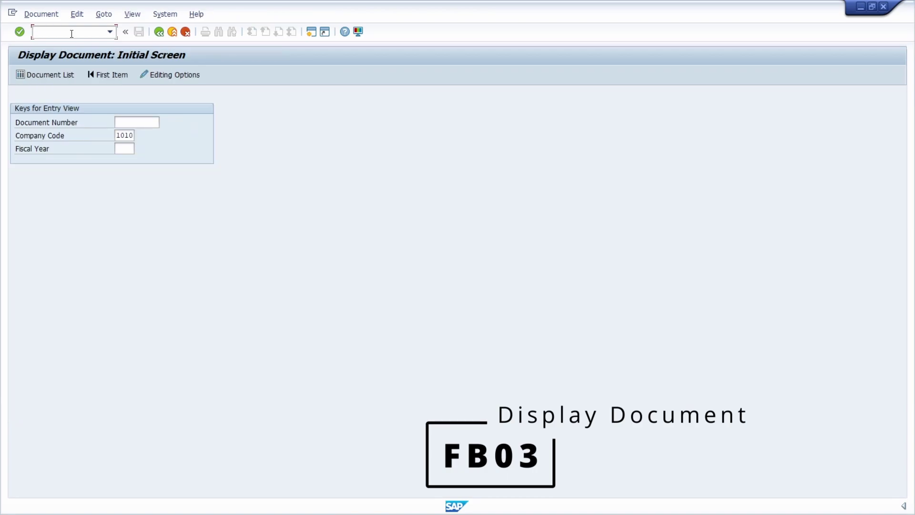
text(/nfb)
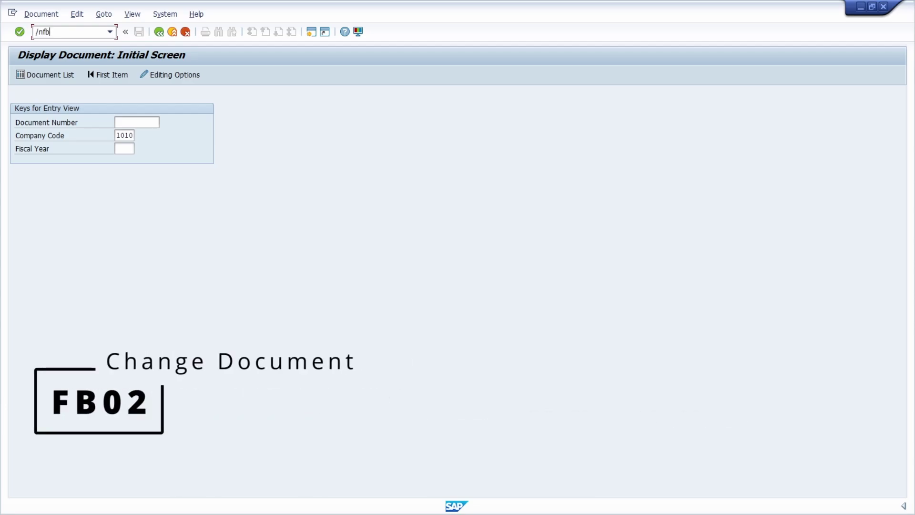
text(02)
key(Return)
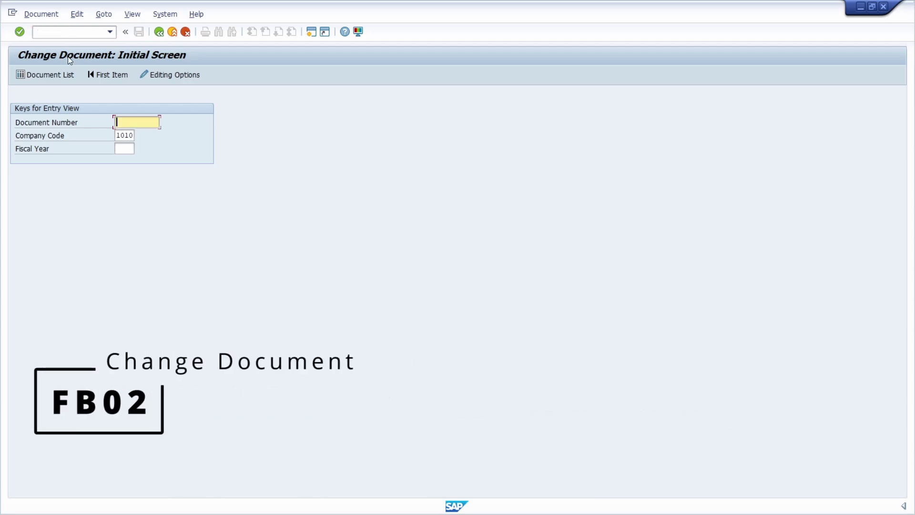
click(66, 29)
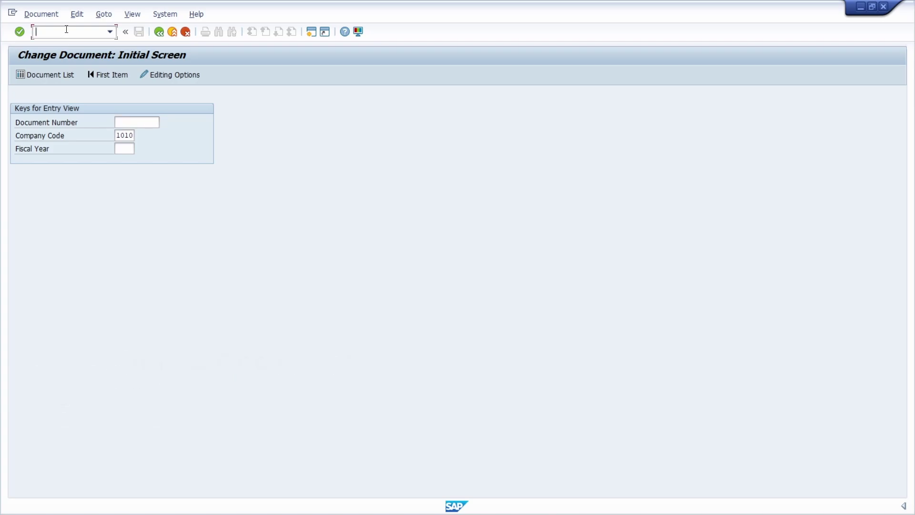
text(/nfs10n)
key(Return)
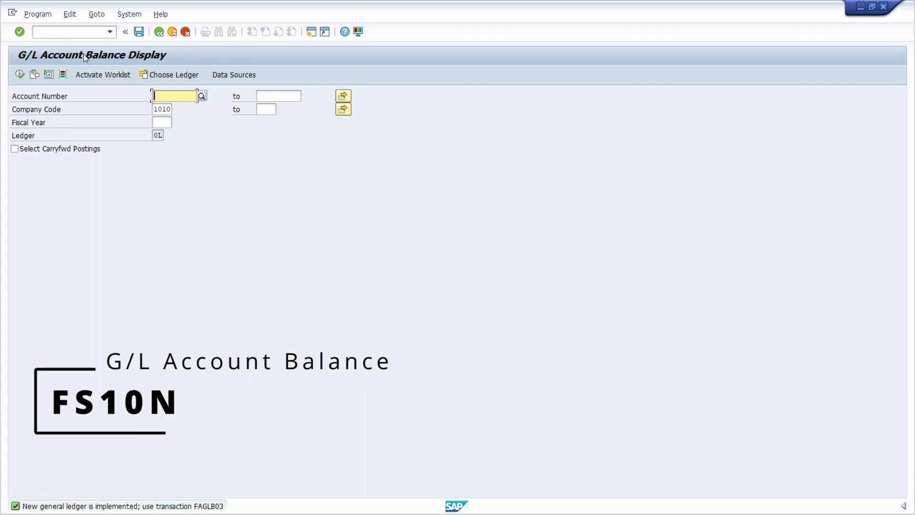
Step: Open G/L Line Item Display, then F-65 Park Document header for 1010 in EUR
click(72, 32)
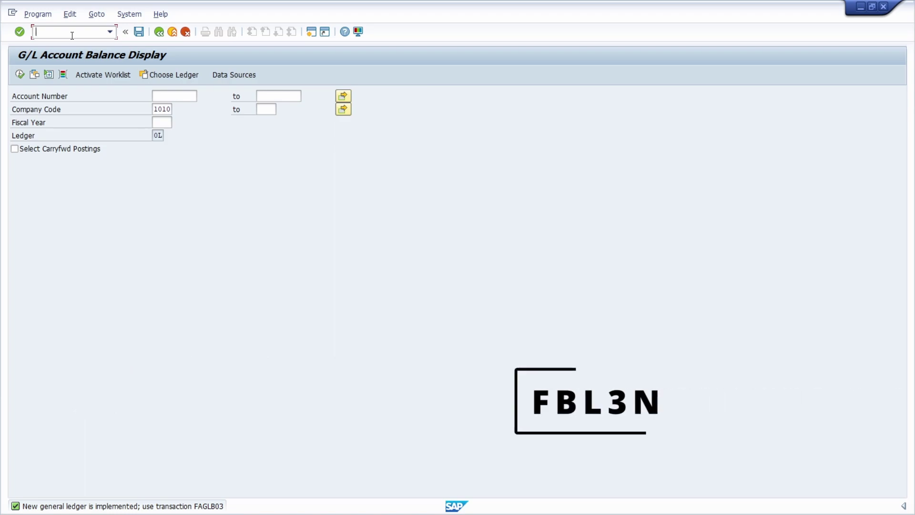
text(/nfbl3n)
key(Return)
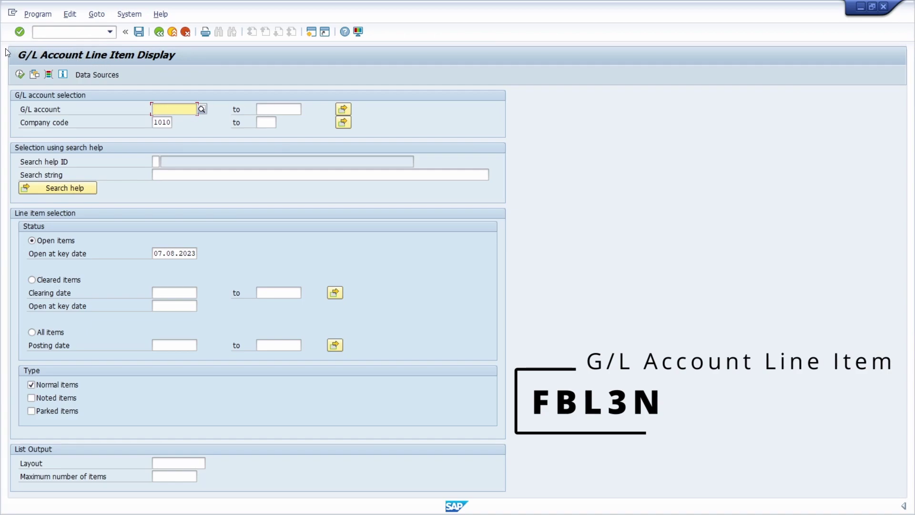
click(69, 32)
text(/nf-65)
key(Return)
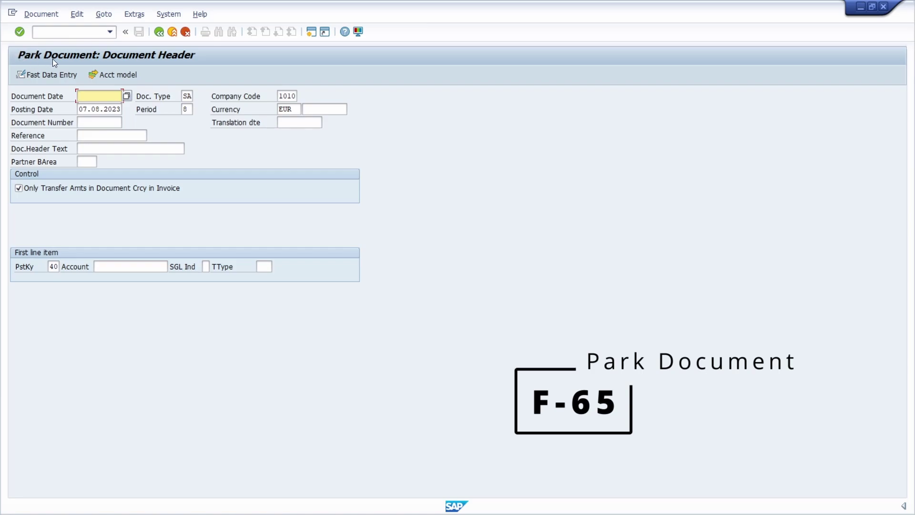
Step: Run FBRA and FB08, then open the S_ALR_87012326 Chart of Accounts report selection
click(69, 30)
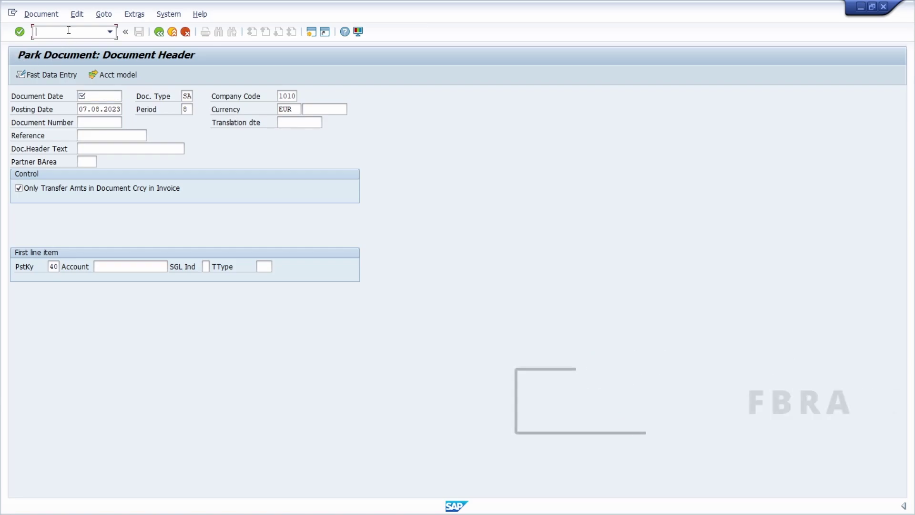
text(/nfbra)
key(Return)
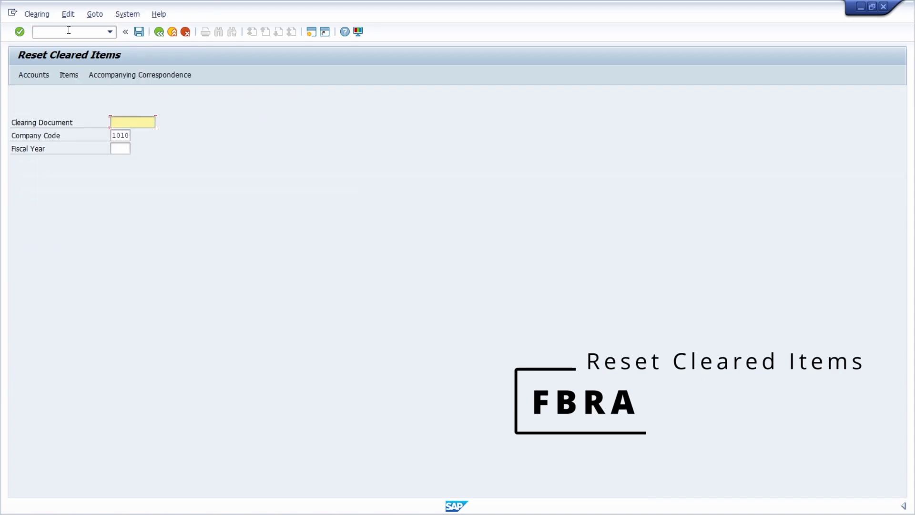
click(66, 31)
text(/n)
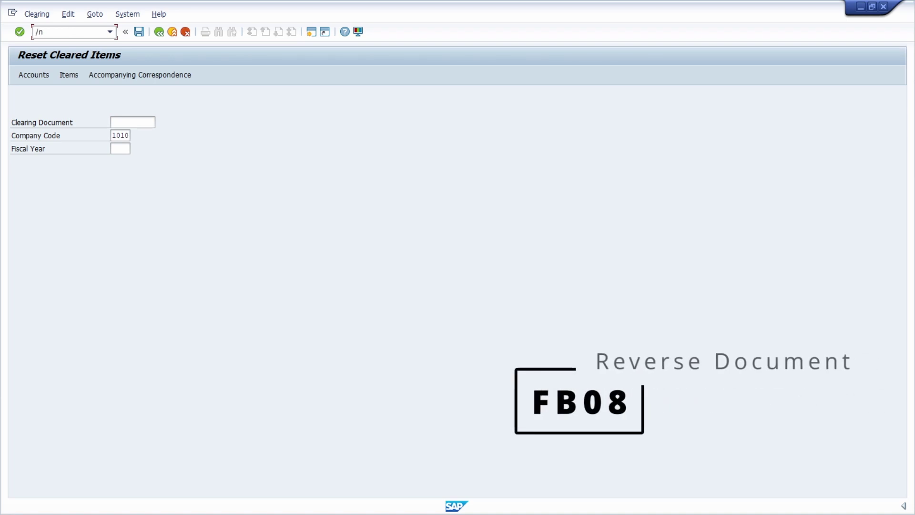
text(fb08)
key(Return)
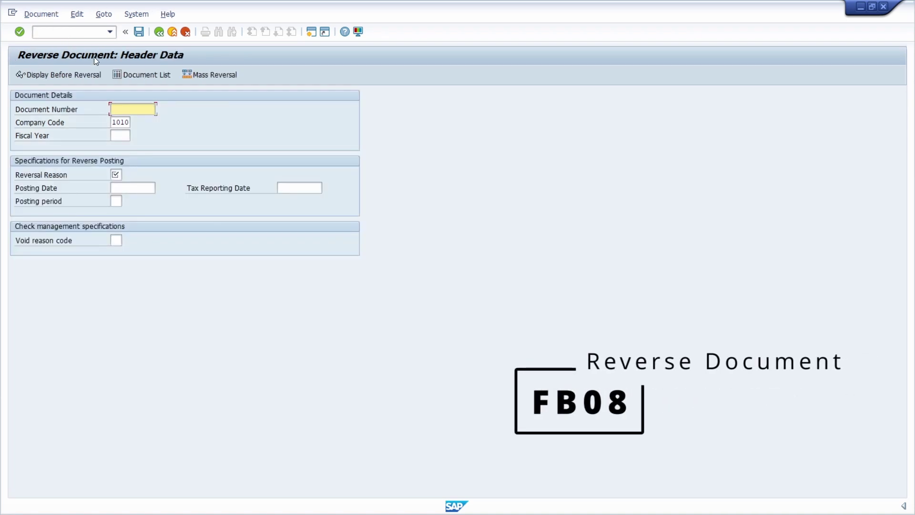
click(67, 32)
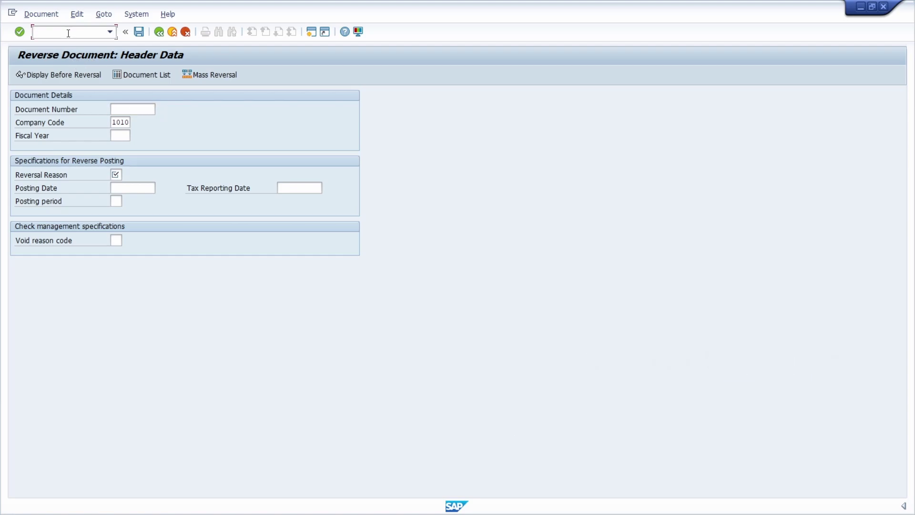
text(/n)
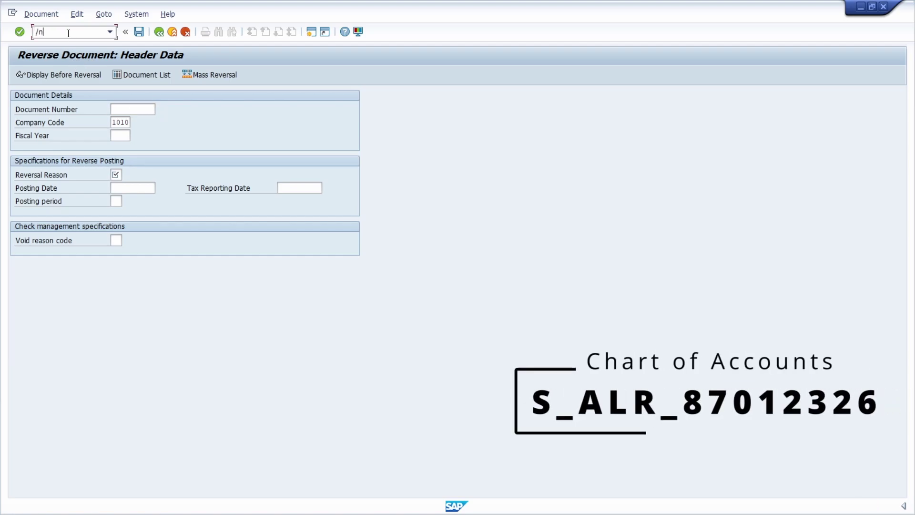
text(s_alr)
text(_)
text(87012326)
key(Return)
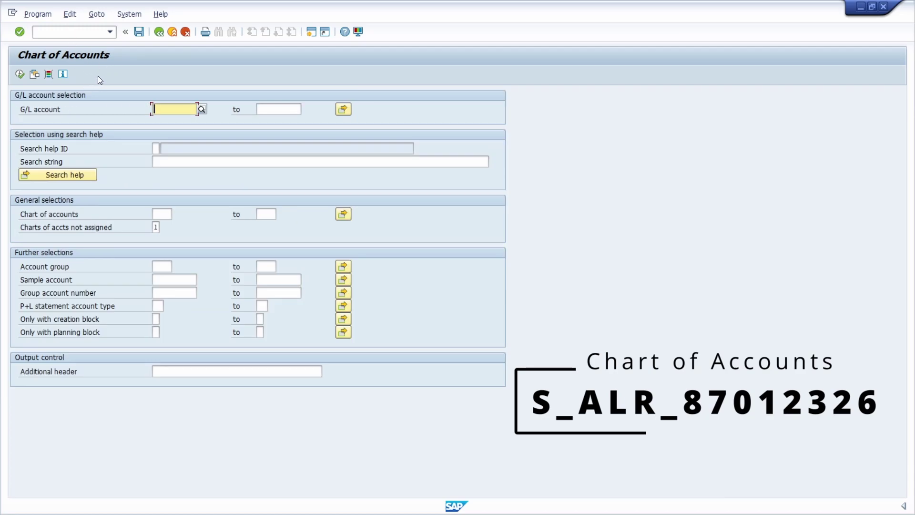
Step: Open the FBD1 Enter Recurring Entry screen, then use /n to return to Easy Access
click(75, 33)
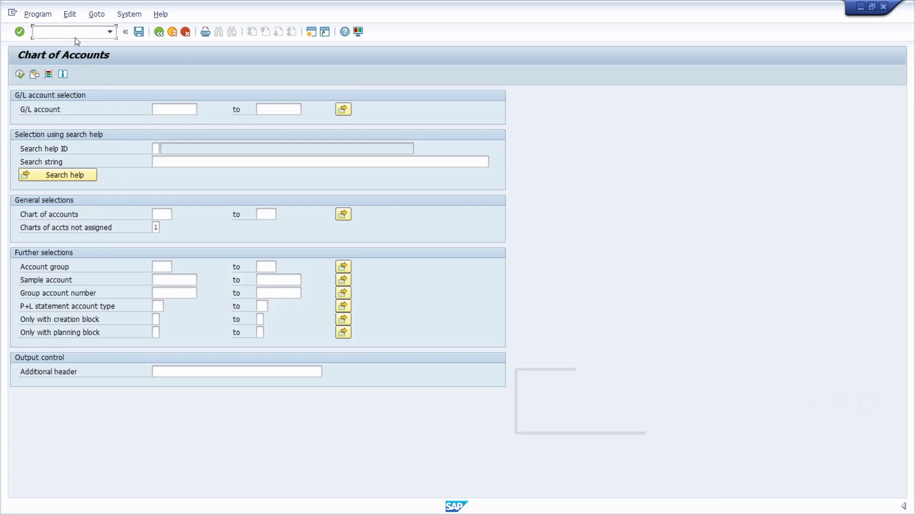
text(/nfbd1)
key(Return)
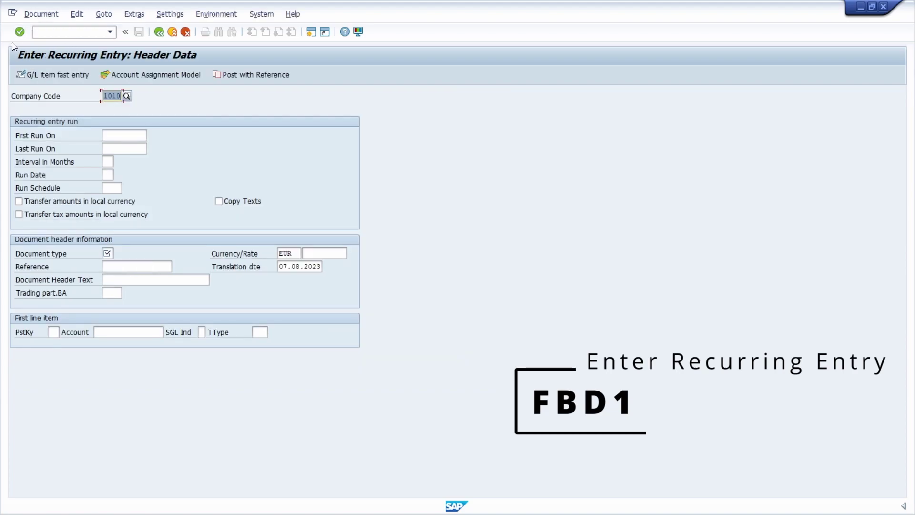
click(57, 33)
text(/n)
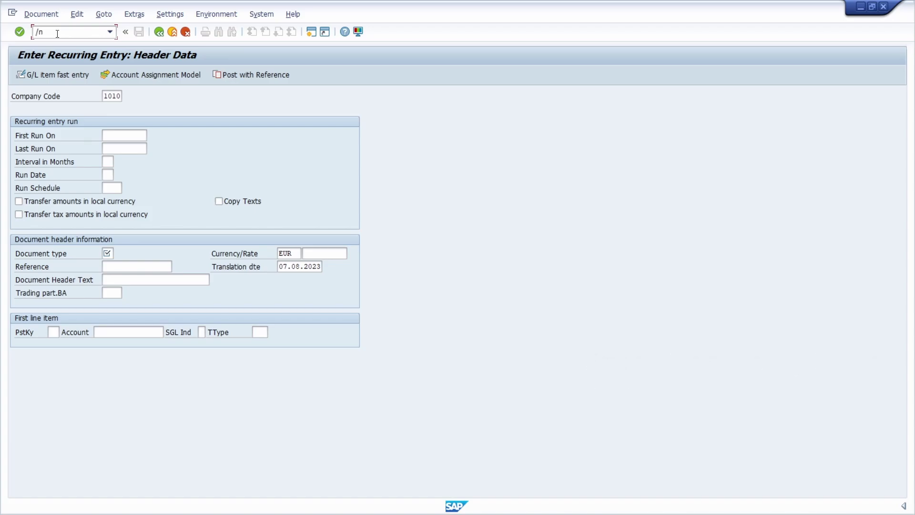
key(Return)
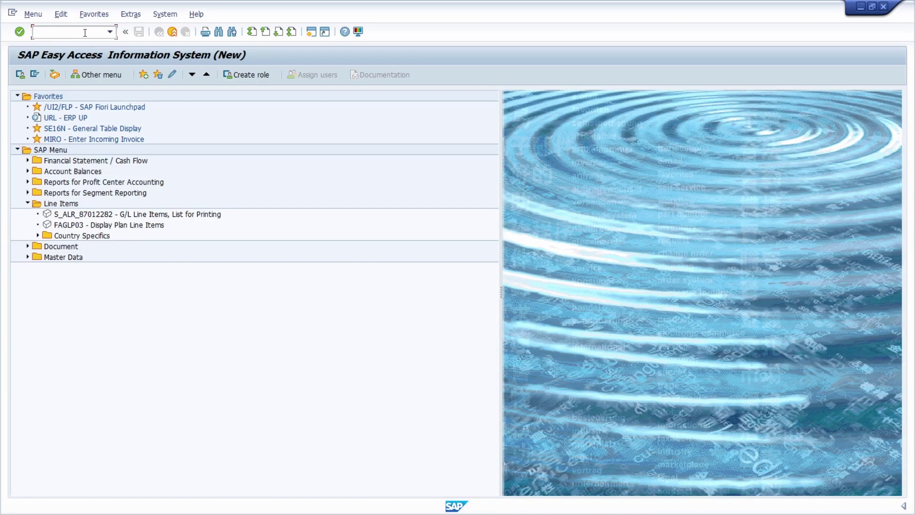
text(fsmn)
Step: Visit the FSMN menu, dismiss its search, then enter FSMN in SE43N Area Menu Maintenance
key(Return)
key(ctrl+f)
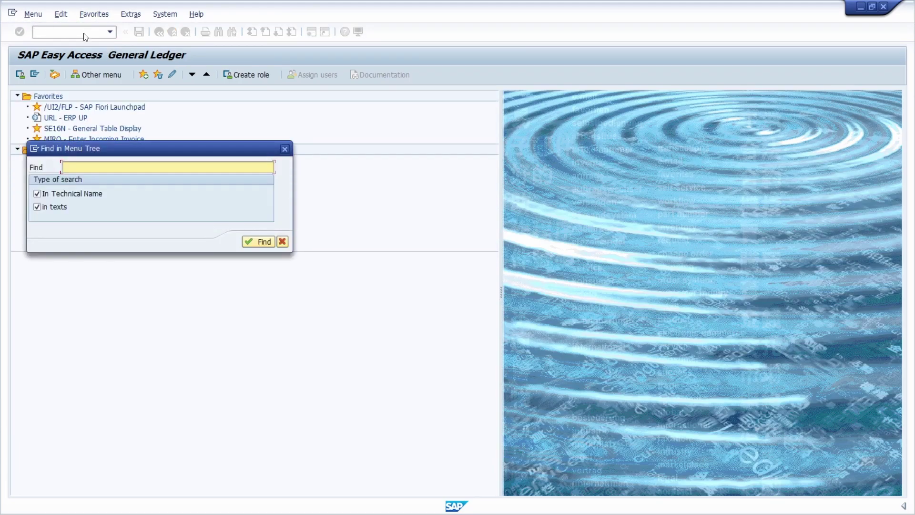
click(284, 149)
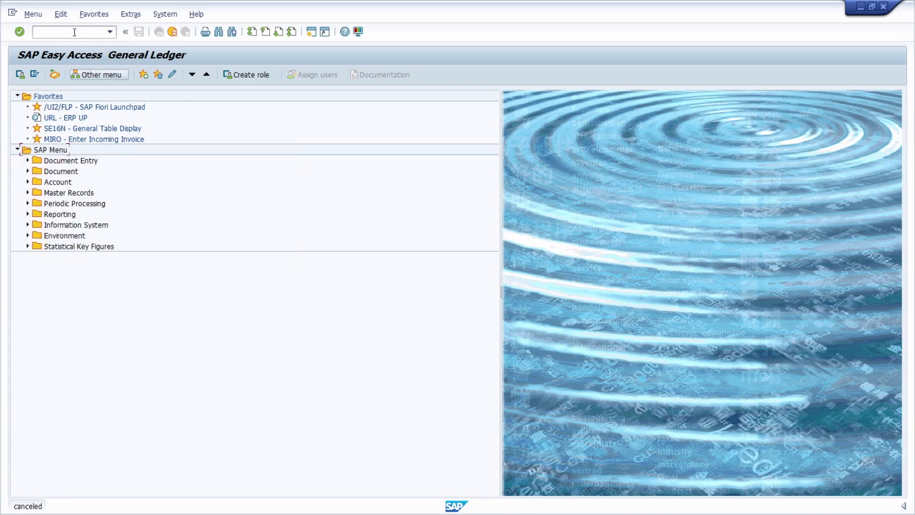
text(/nse43n)
key(Return)
text(FSMN)
key(Return)
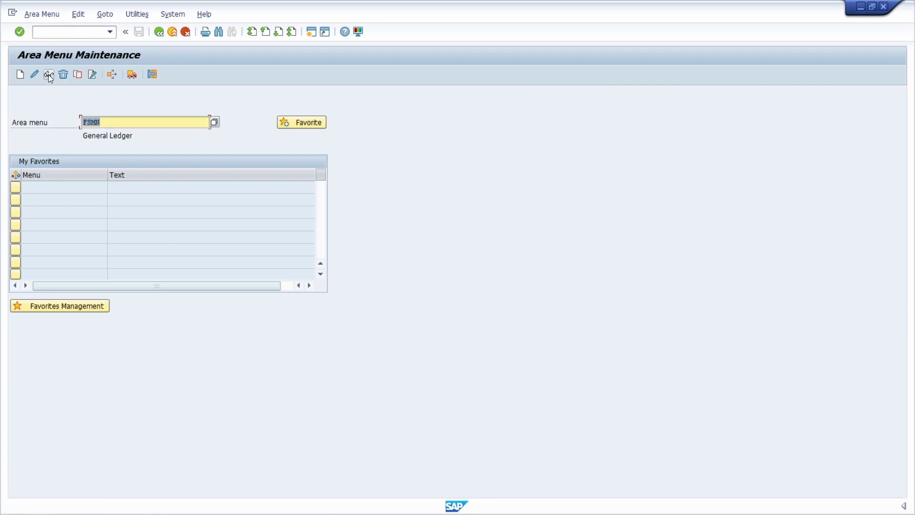
Step: Display the FSMN General Ledger structure, then dismiss the search and the Additional Information menu
click(48, 75)
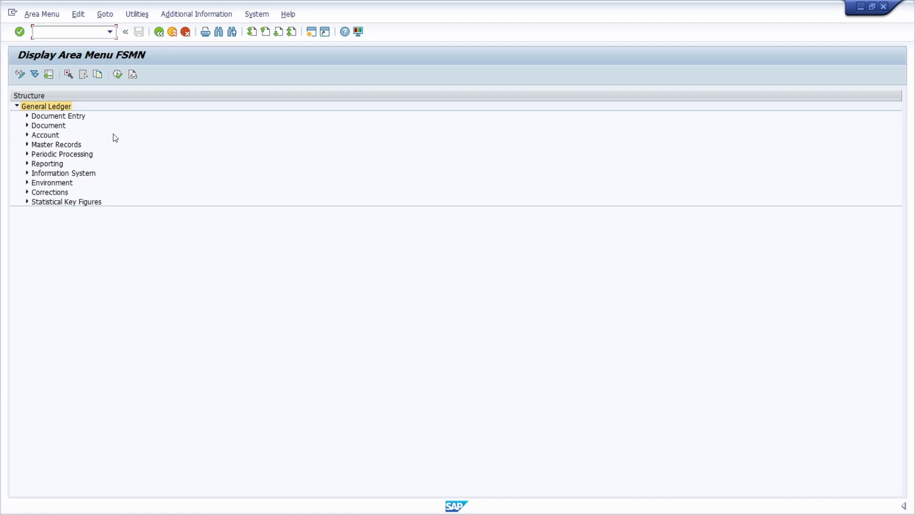
key(ctrl+f)
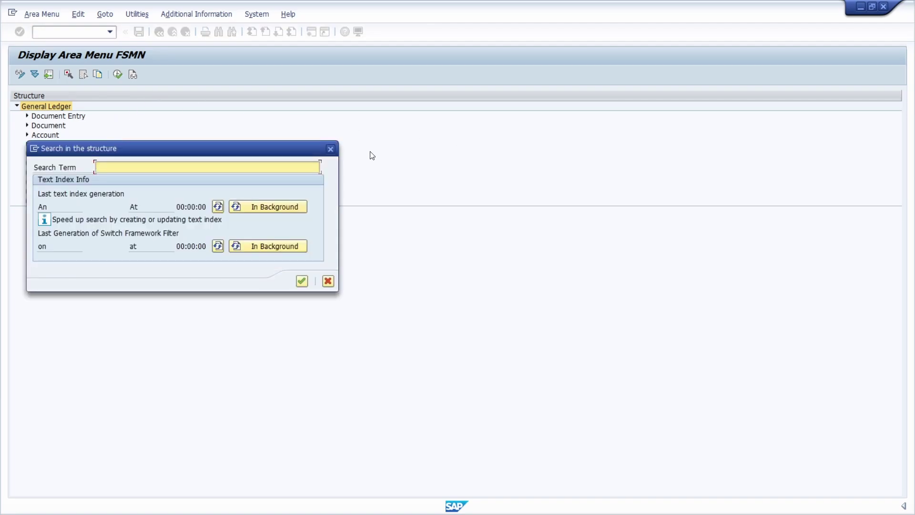
click(331, 148)
click(170, 16)
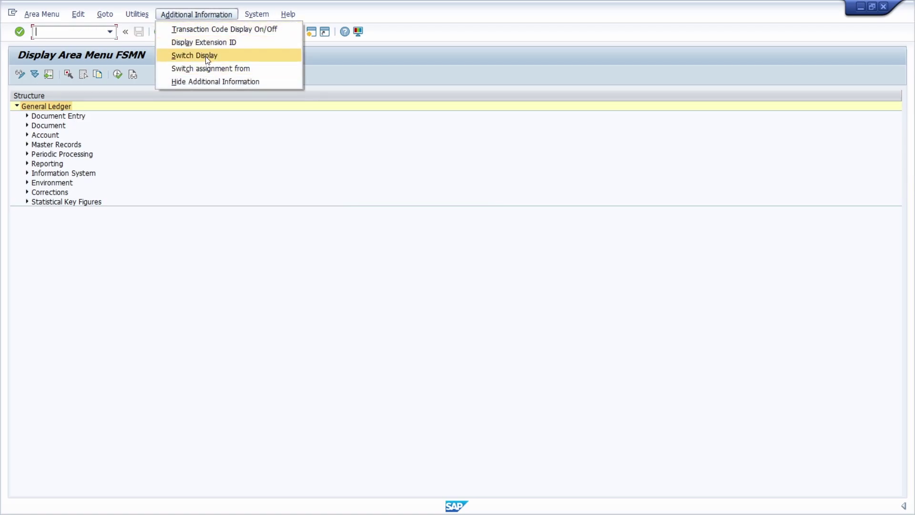
click(225, 211)
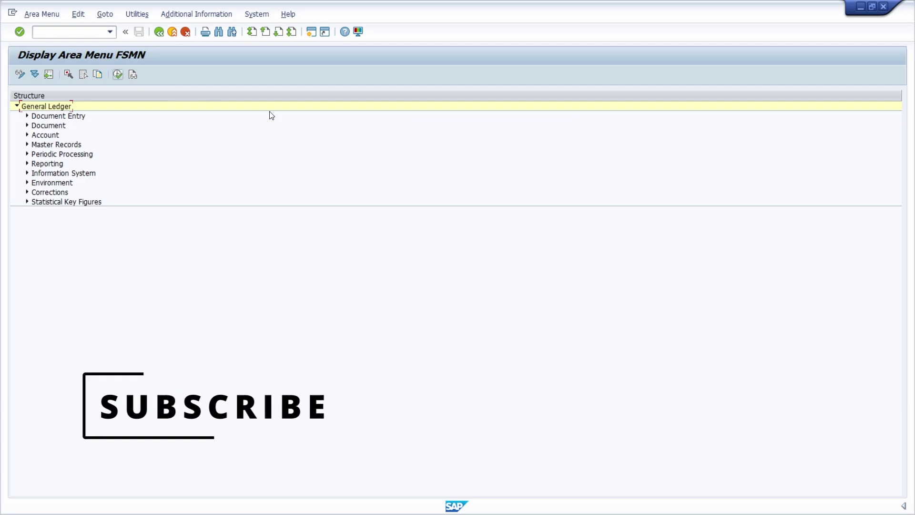